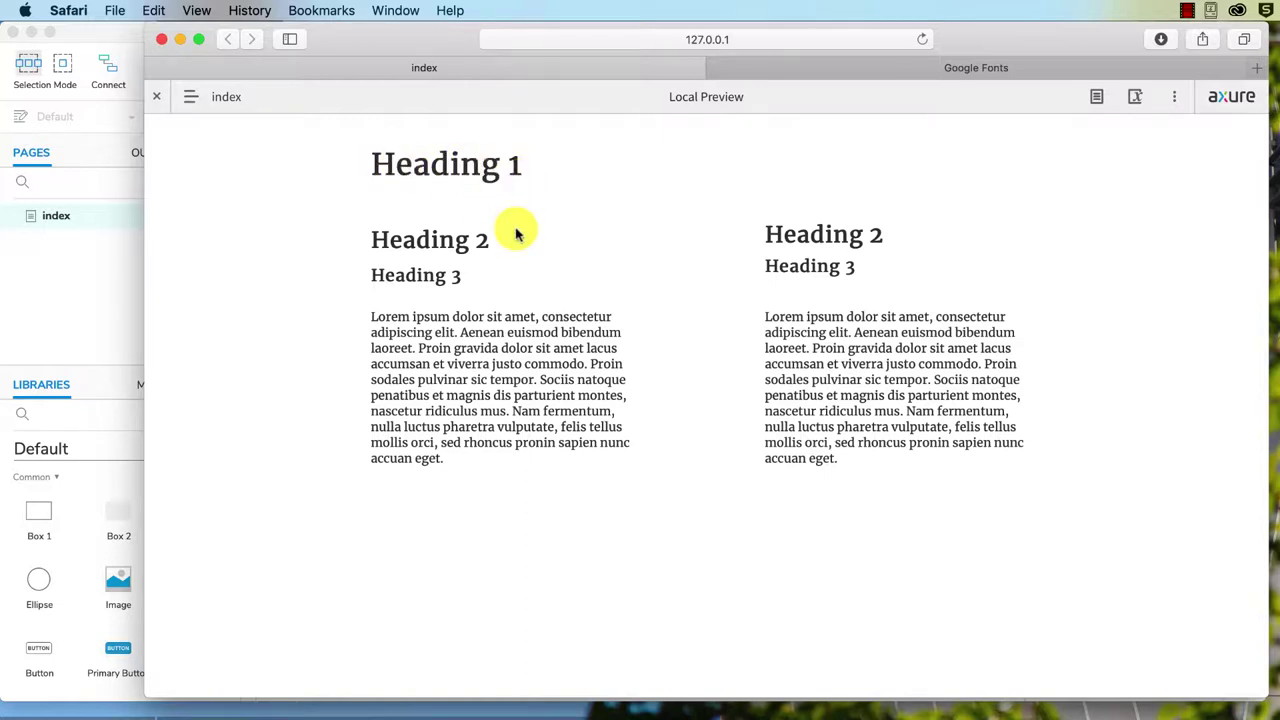
- Inspect the heading styles, confirming Heading 1 is Merriweather Bold 32, then preview the page in Safari
left_click(1106, 688)
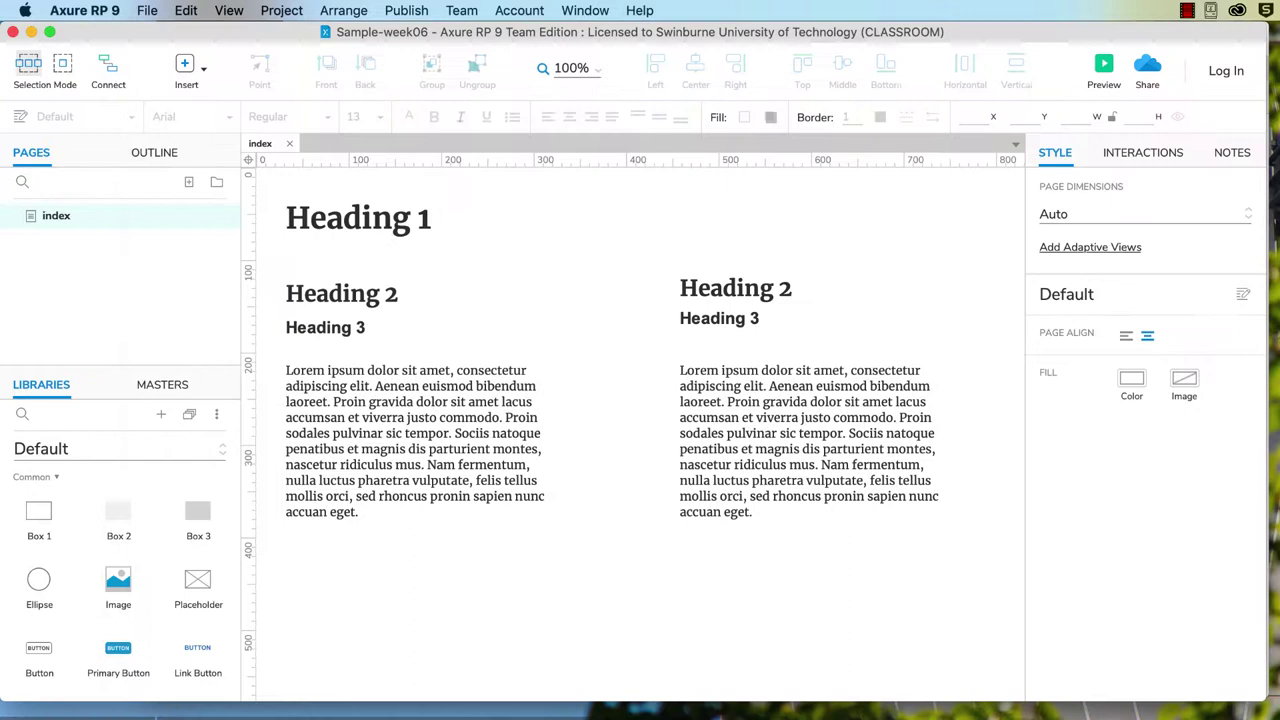
left_click(360, 302)
left_click(343, 322)
left_click(338, 218)
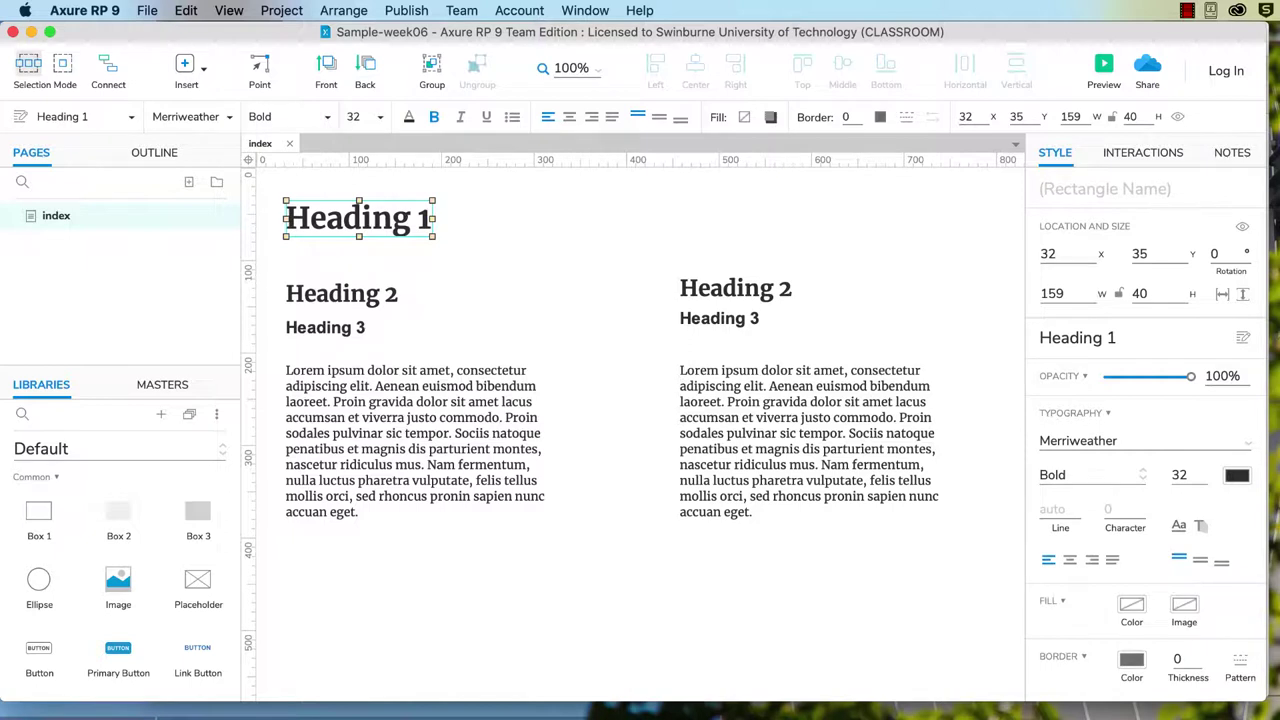
key("super+period")
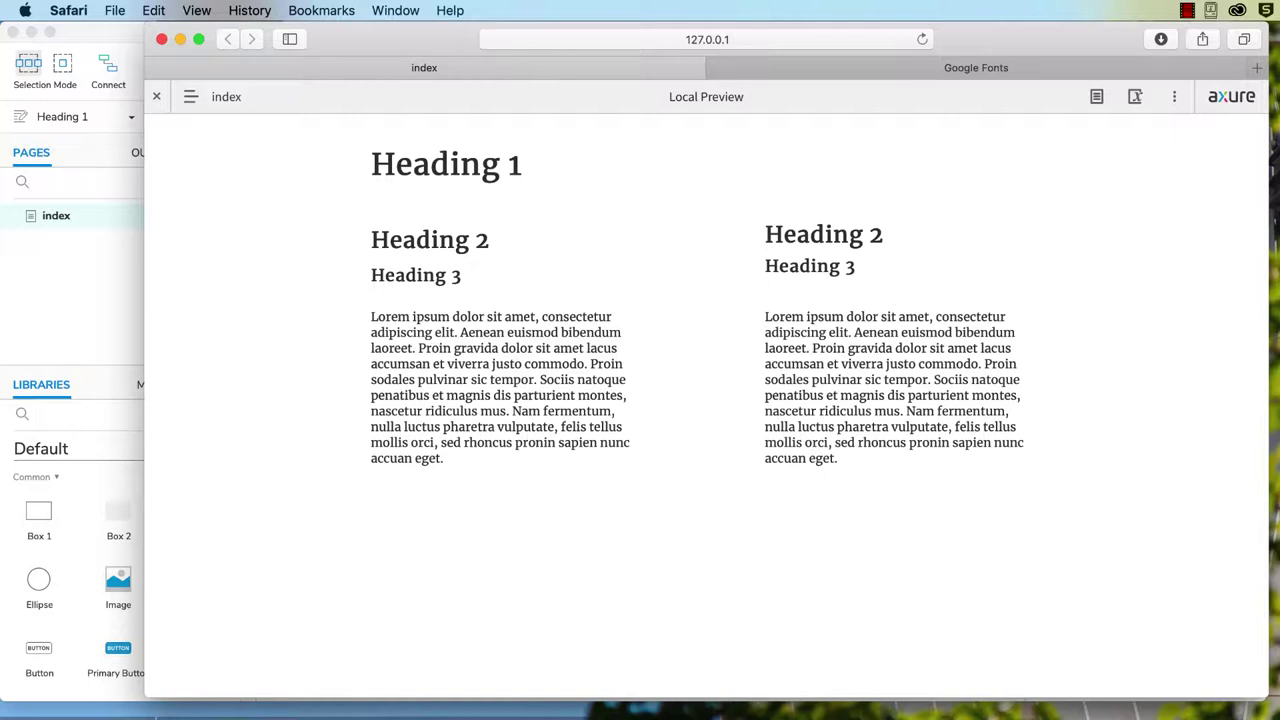
- Add Merriweather to the Google Fonts selection and review its embed link code
left_click(1000, 68)
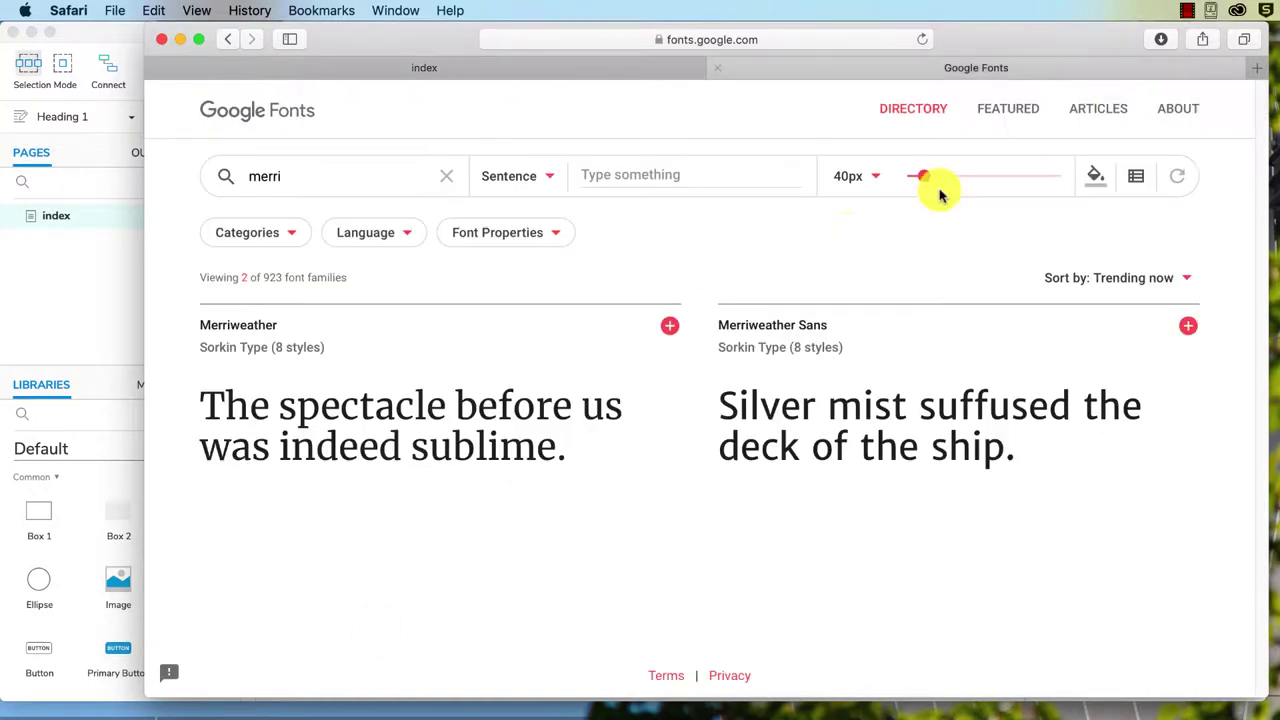
left_click(670, 328)
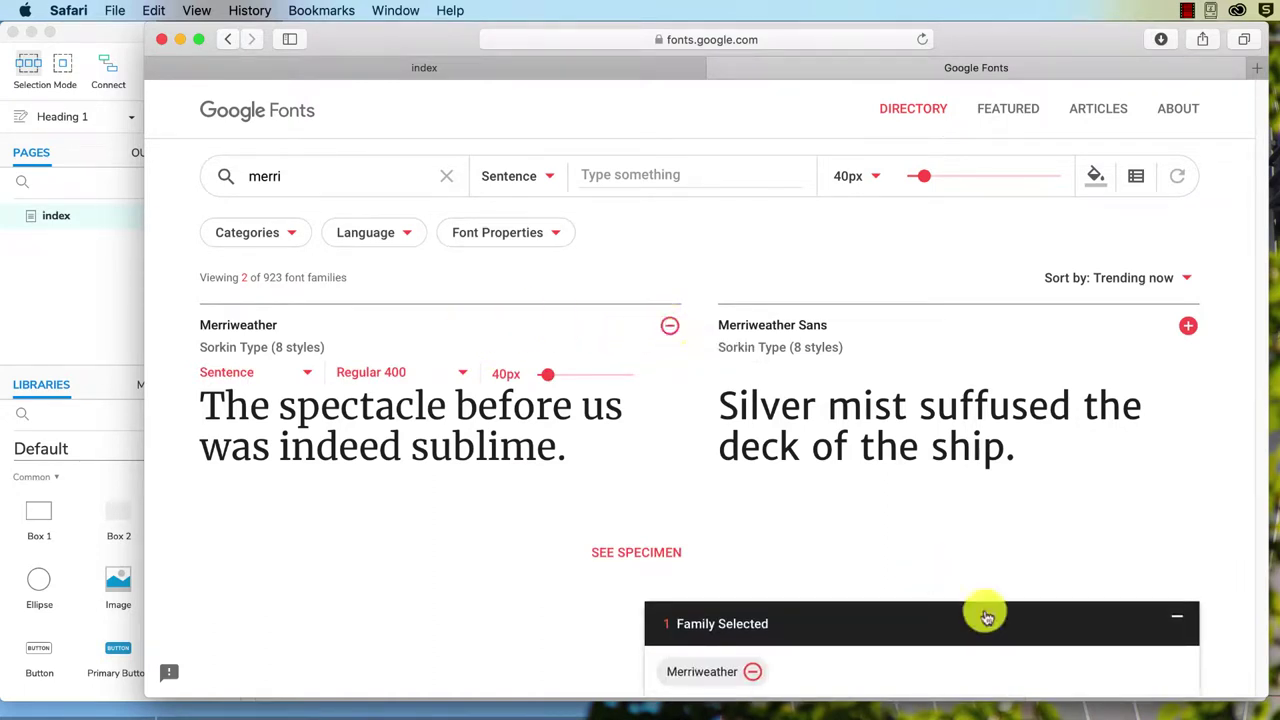
left_click(986, 668)
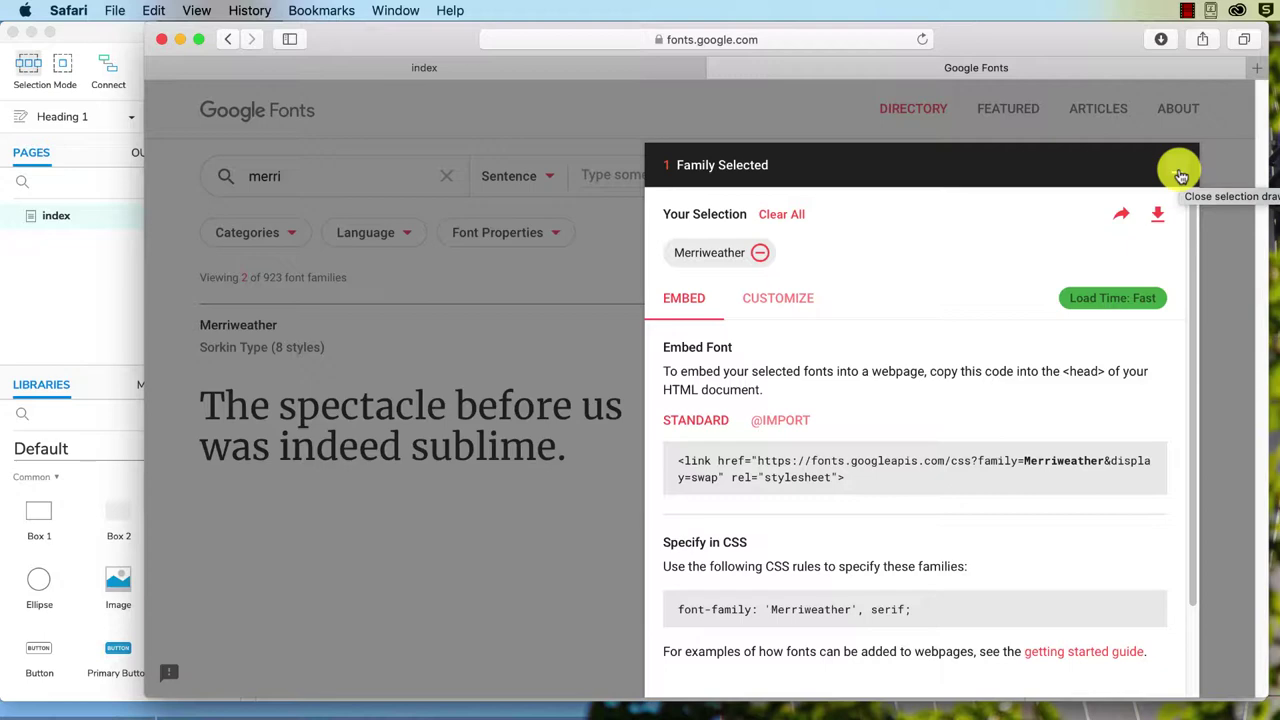
left_click(1181, 175)
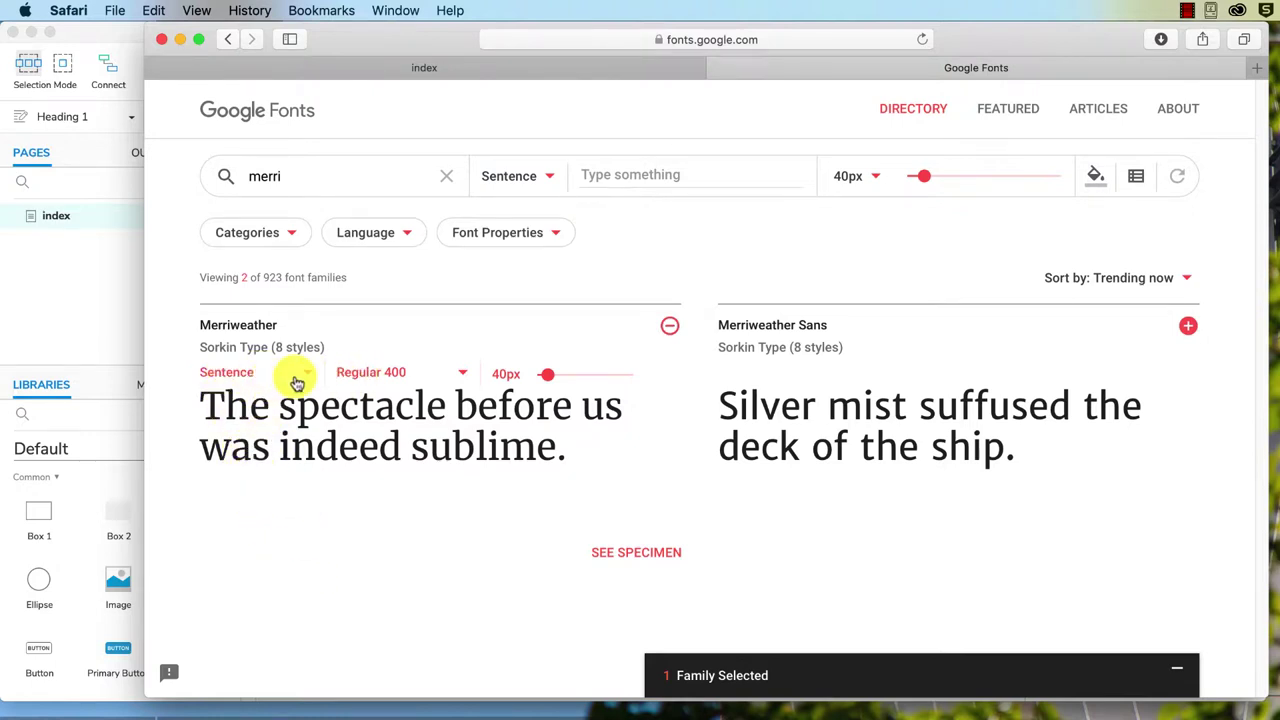
- Choose Merriweather's Bold 700 weight and add it to the selected family
left_click(466, 379)
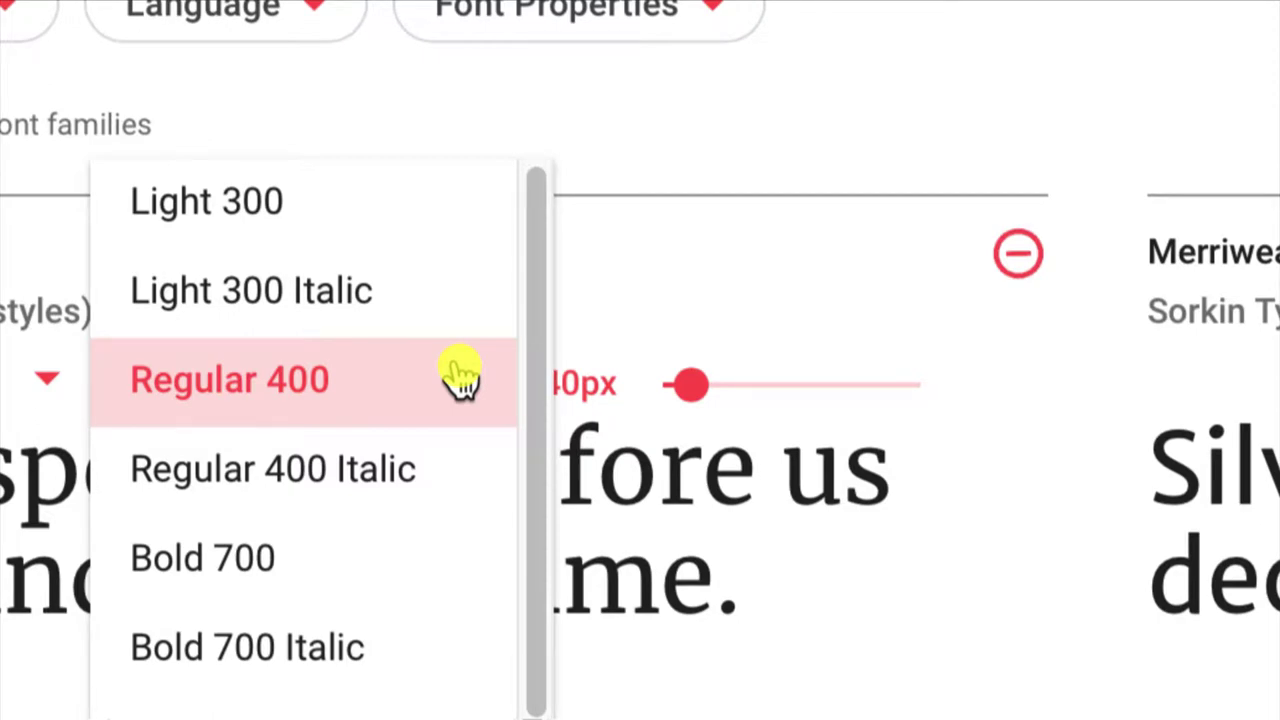
left_click(250, 578)
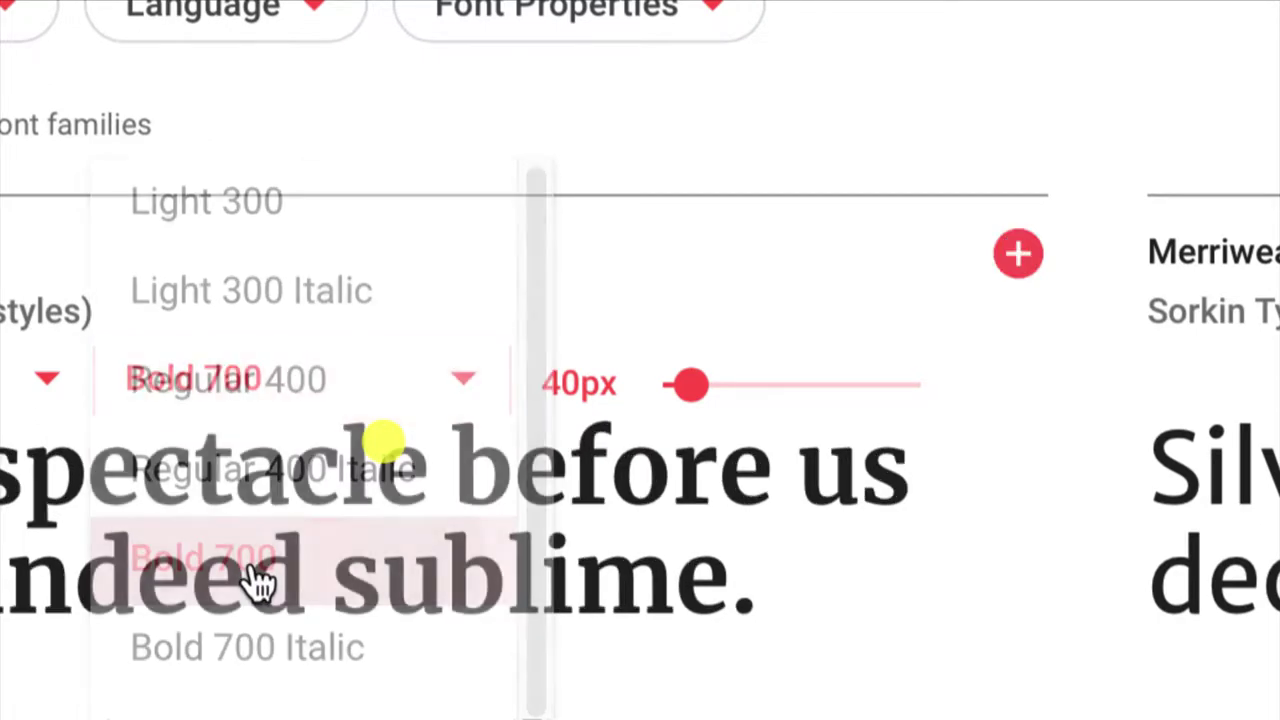
left_click(1020, 254)
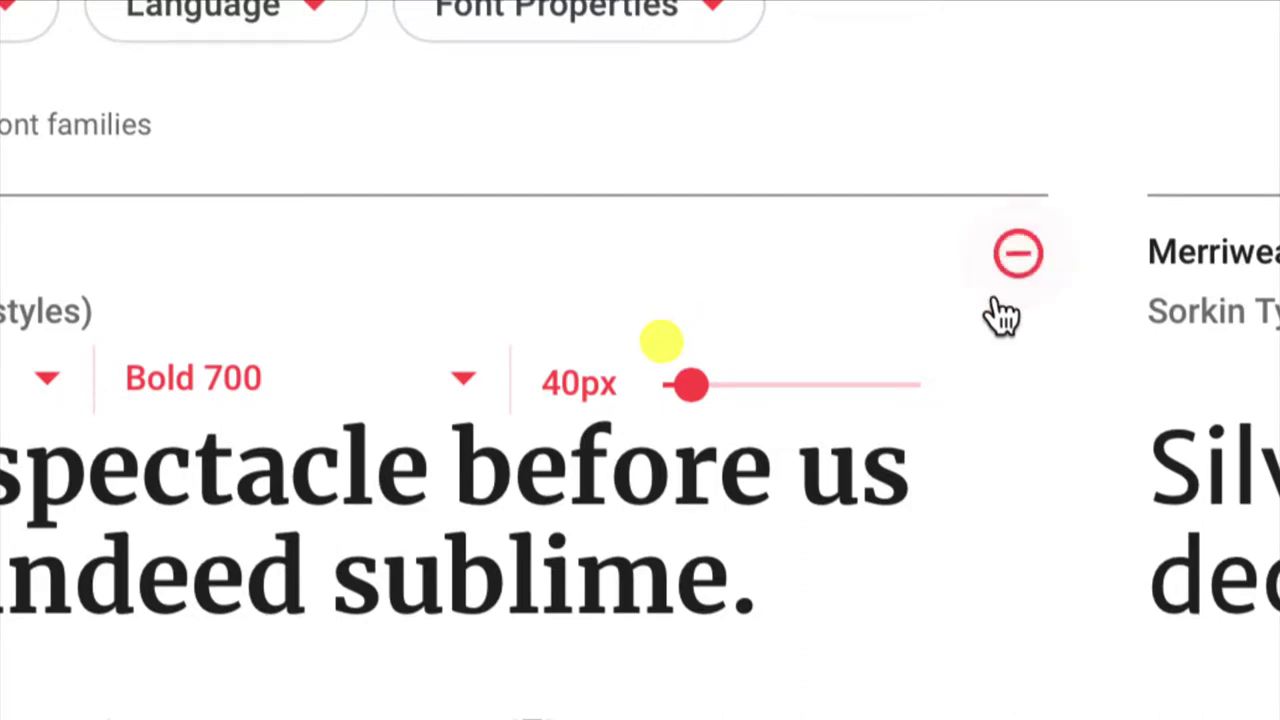
left_click(463, 380)
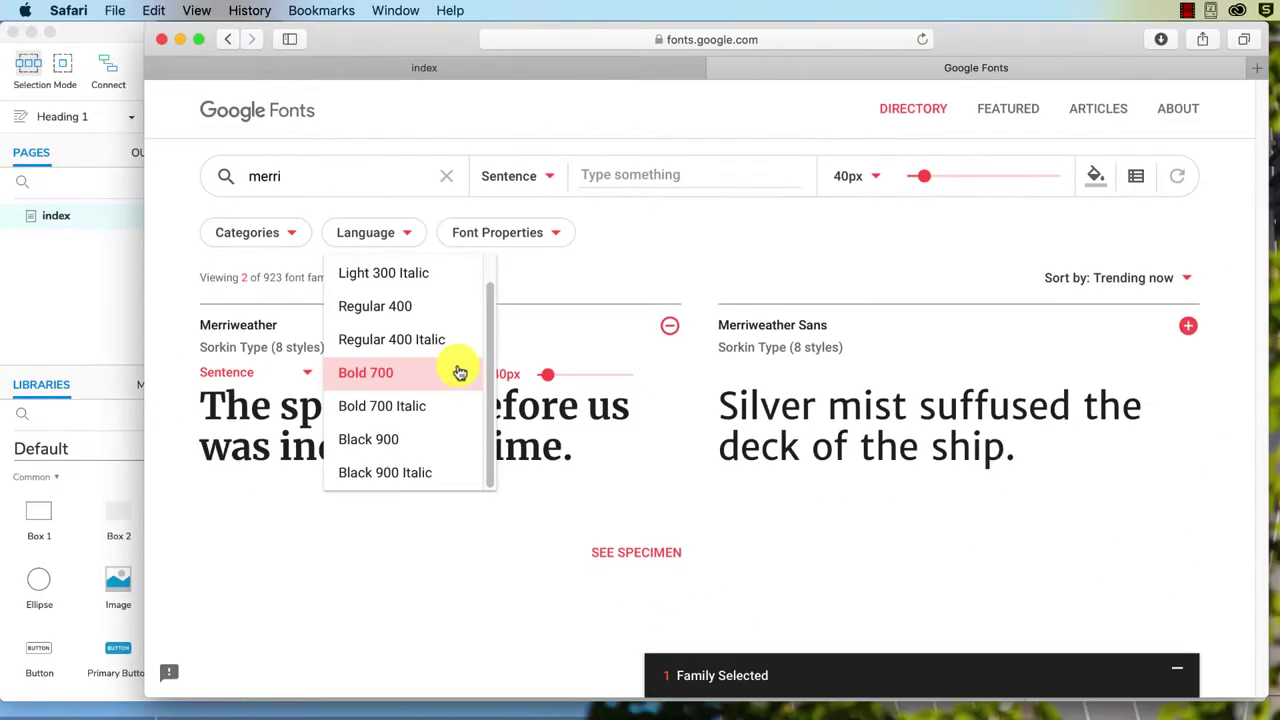
left_click(507, 553)
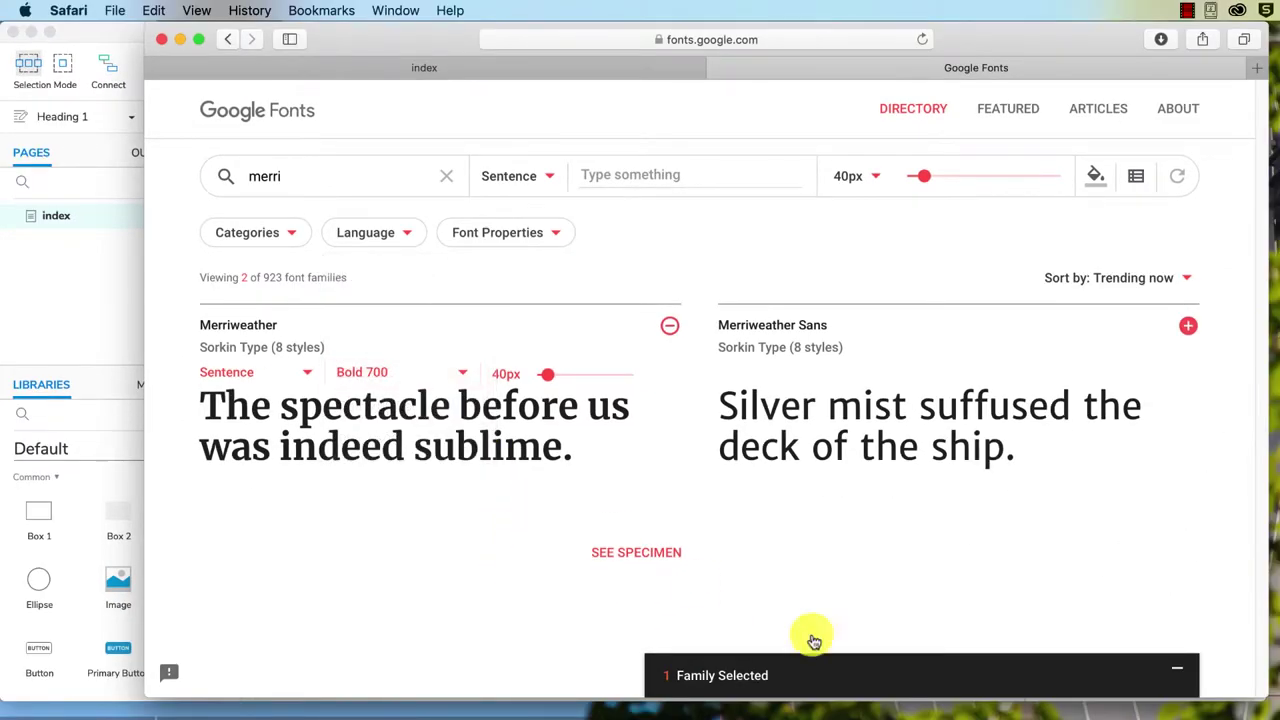
- Highlight the Merriweather:400,700 stylesheet URL in the selected family's Standard embed link
left_click(893, 677)
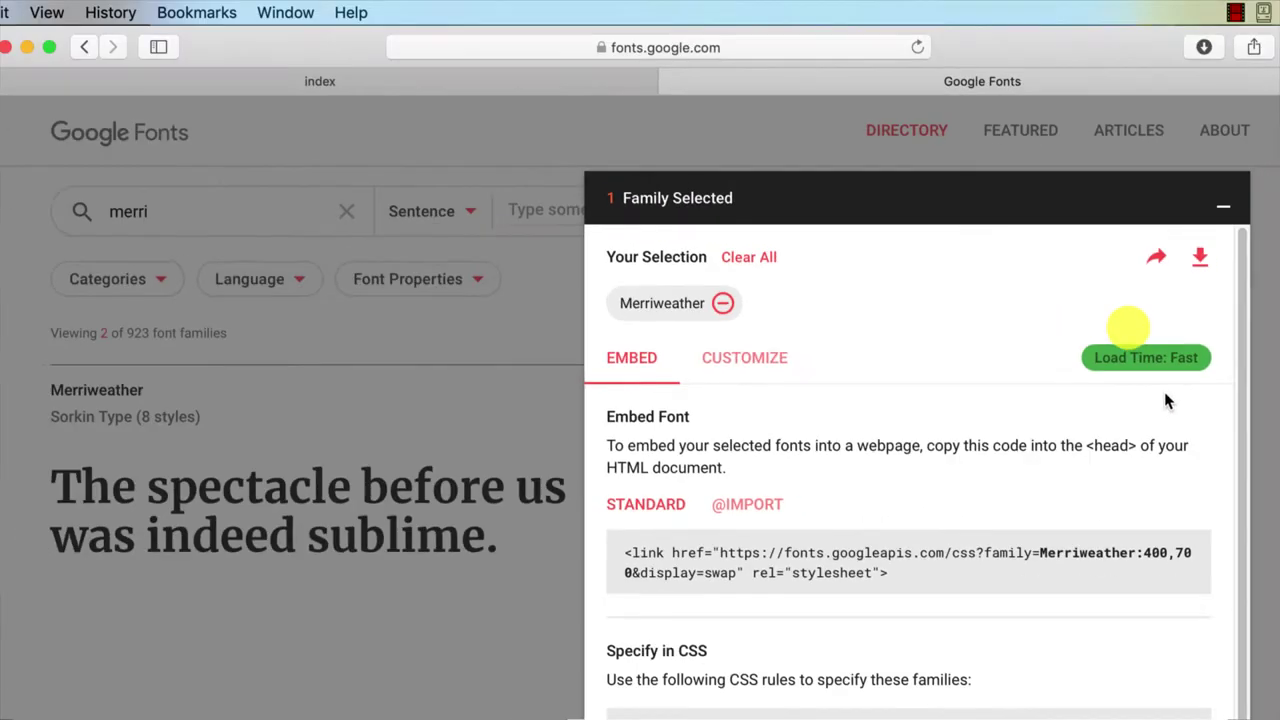
left_click_drag(987, 632, 1042, 632)
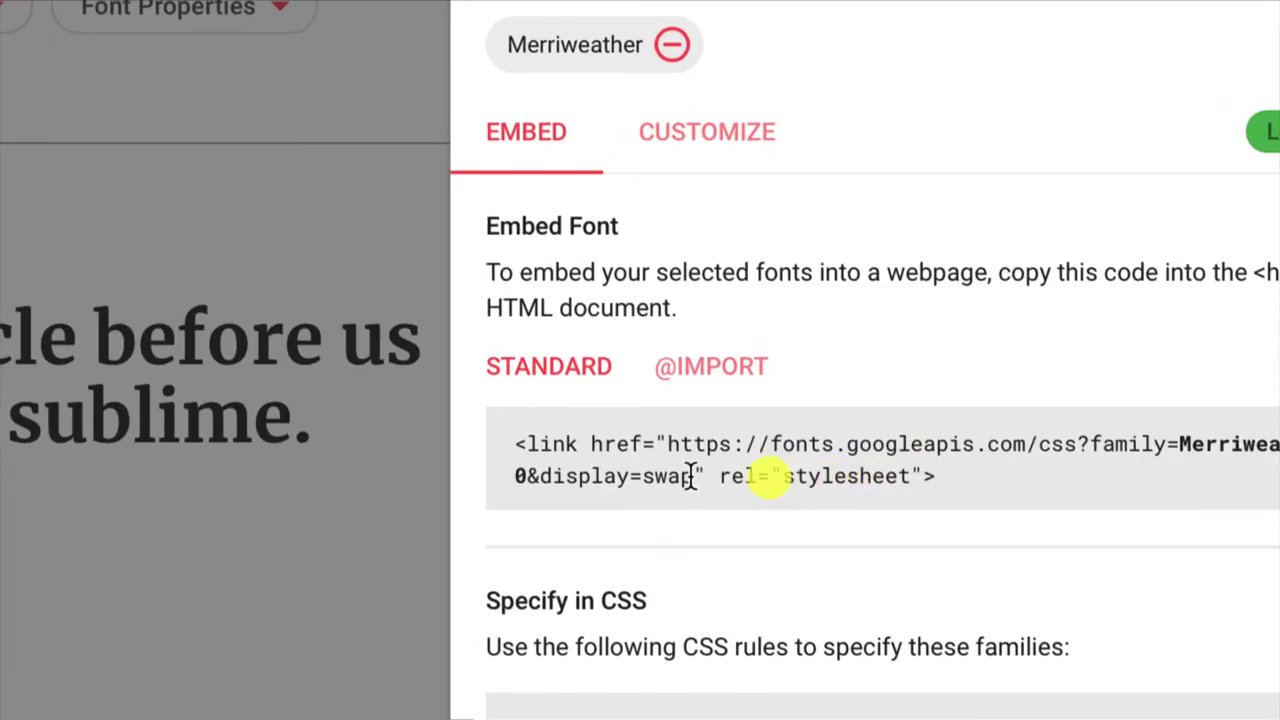
left_click_drag(692, 476, 667, 444)
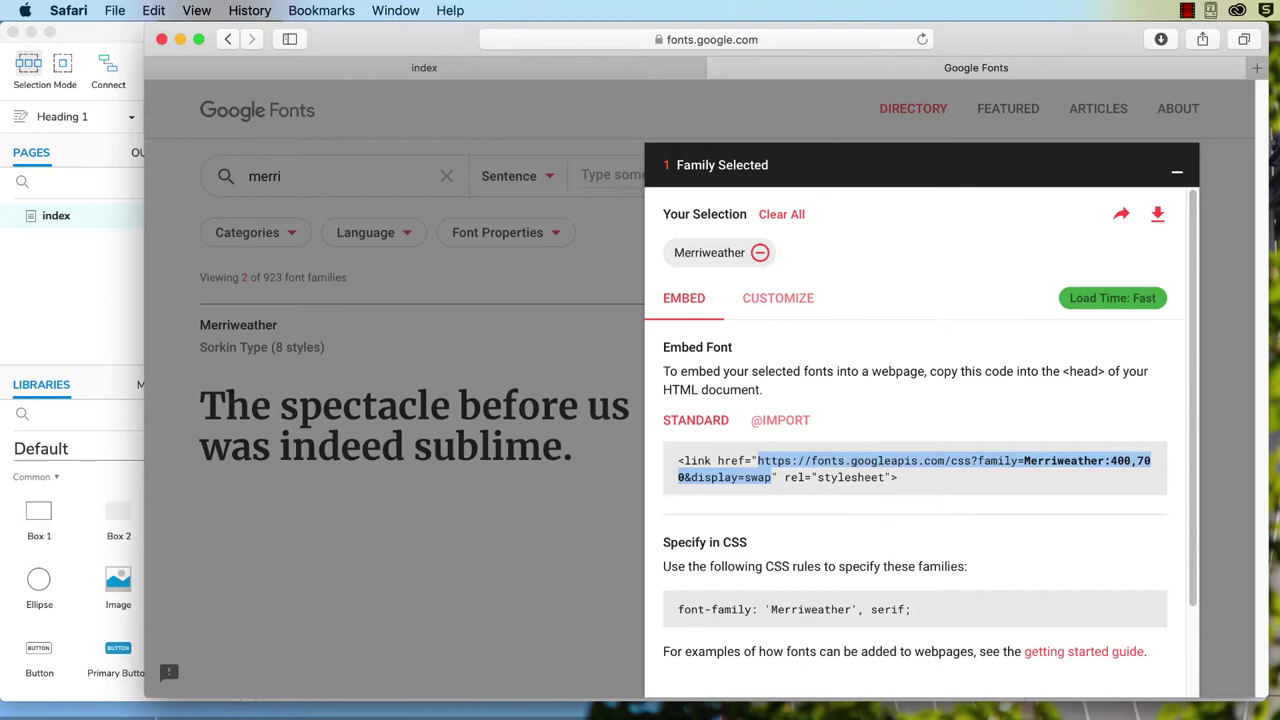
- In Axure, open Publish > Generate HTML Files and expand the HTML 1 publishing settings
key("super+Tab")
left_click(583, 266)
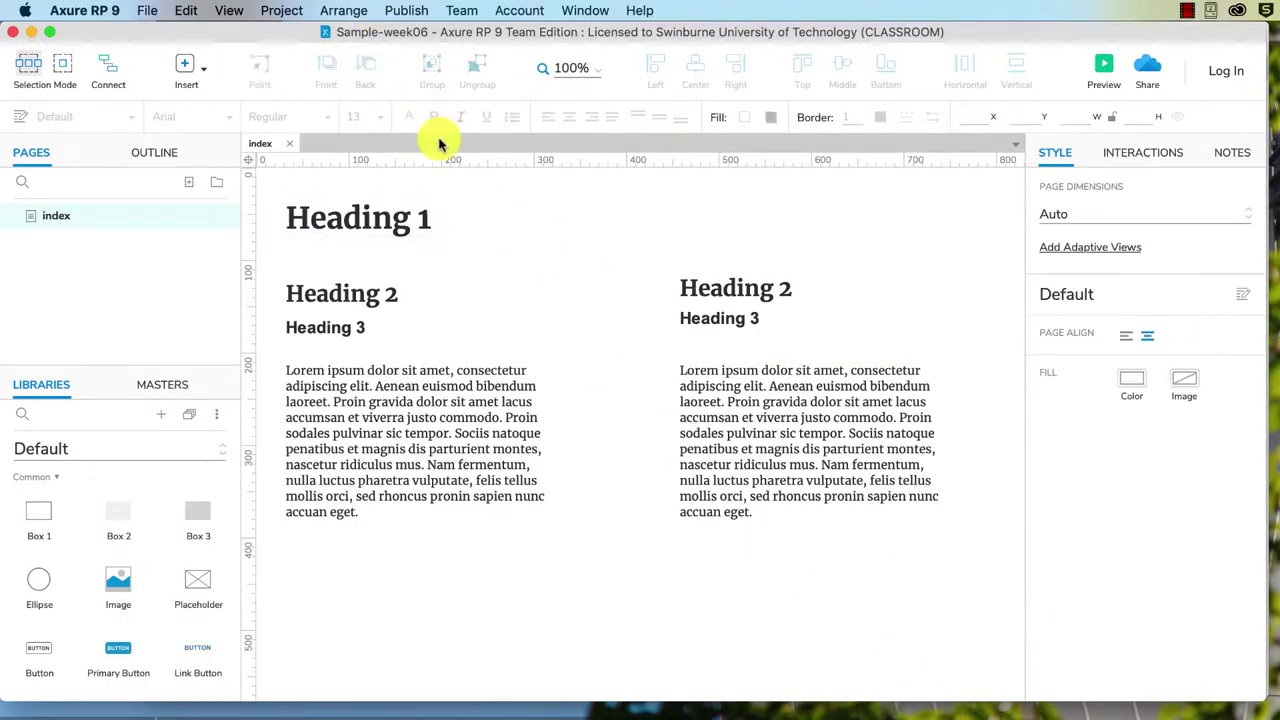
left_click(405, 12)
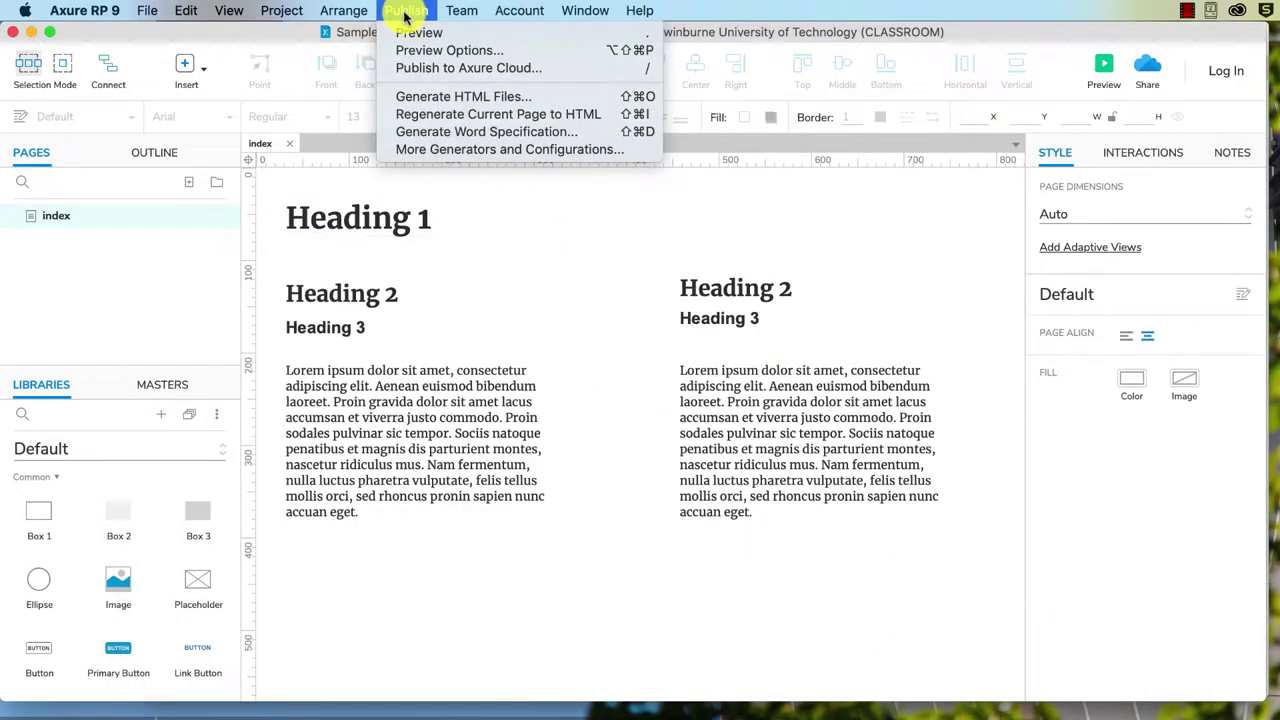
left_click(427, 100)
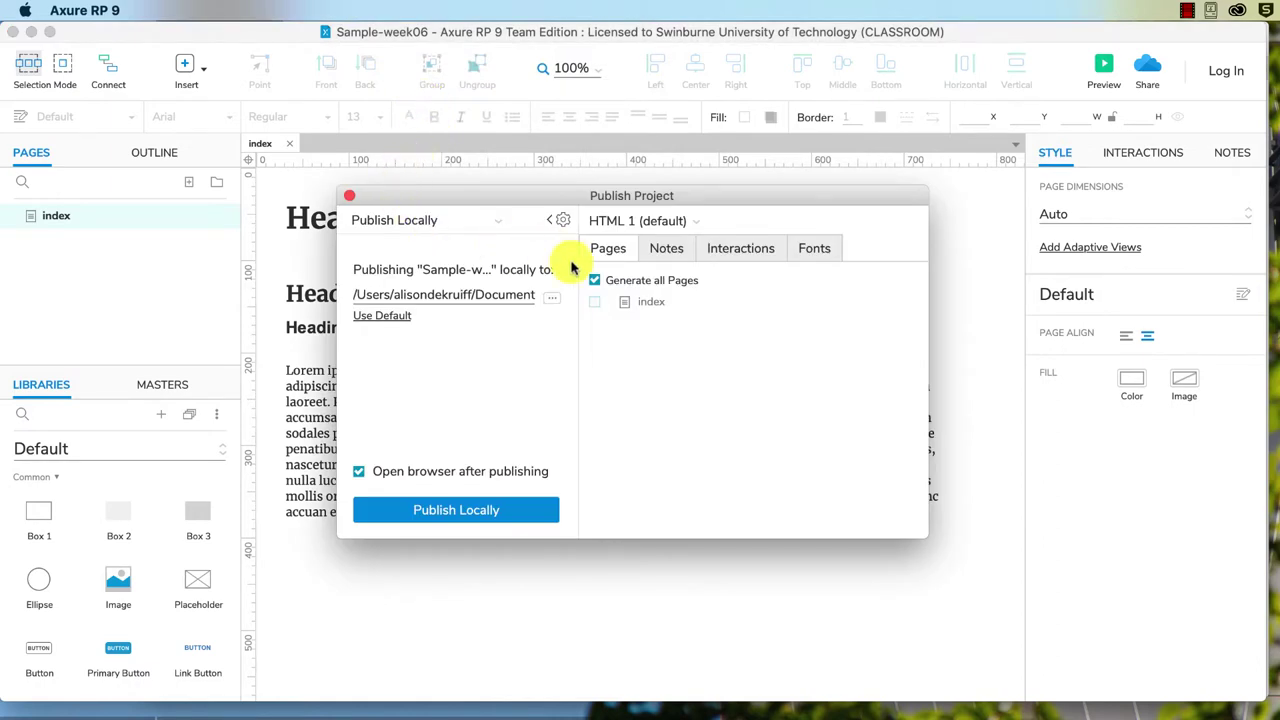
left_click(556, 222)
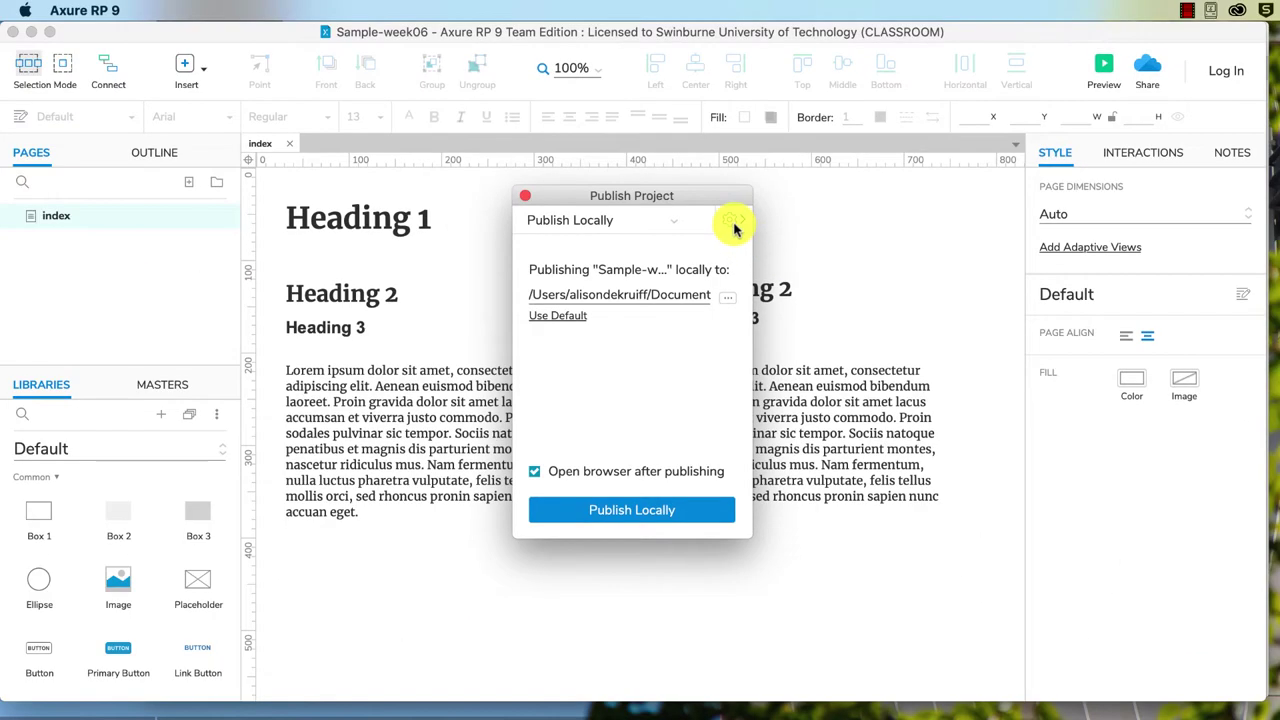
left_click(670, 167)
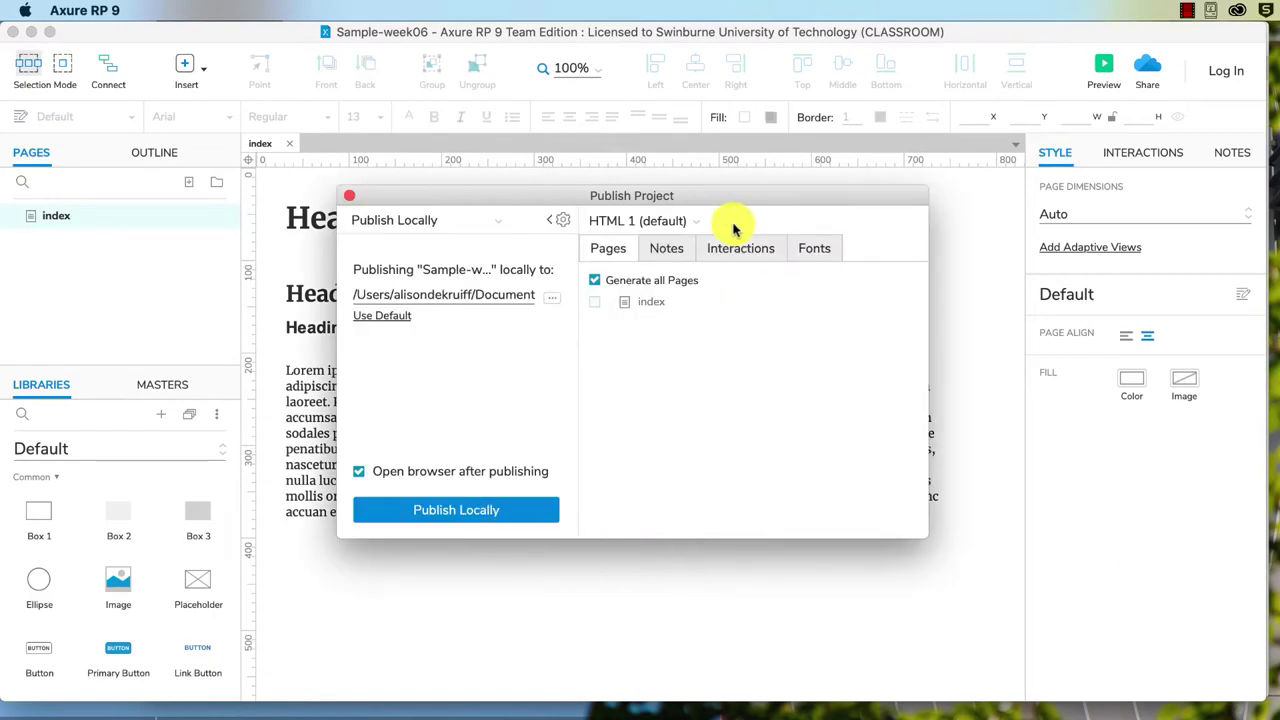
- On the Fonts tab, replace the Merriweather web font link with the Google Fonts URL for weights 400,700
left_click(818, 247)
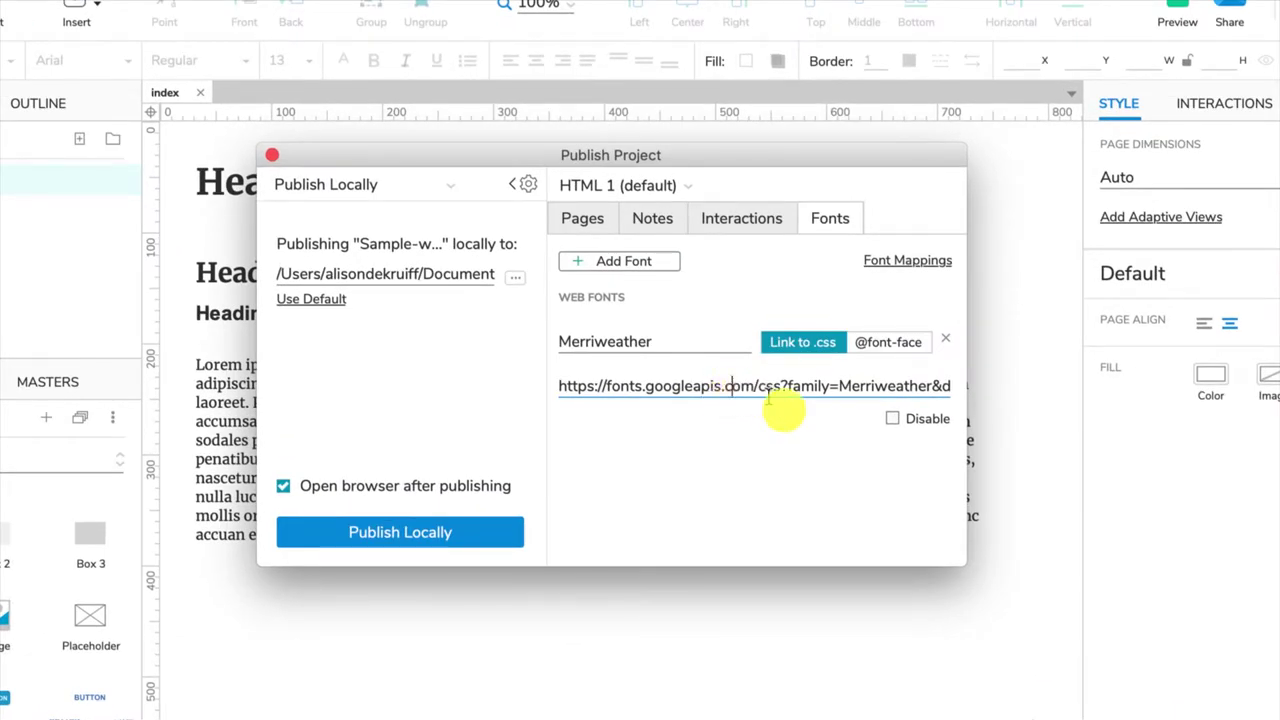
key("super+a")
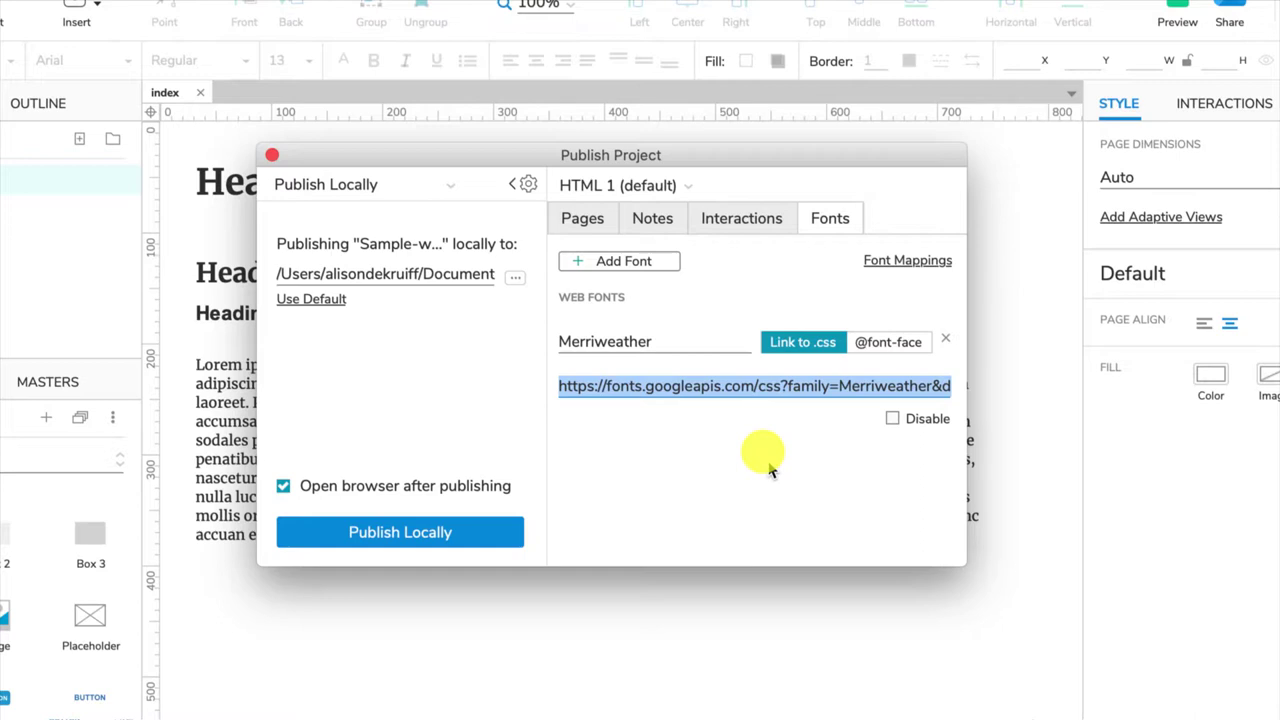
key("BackSpace")
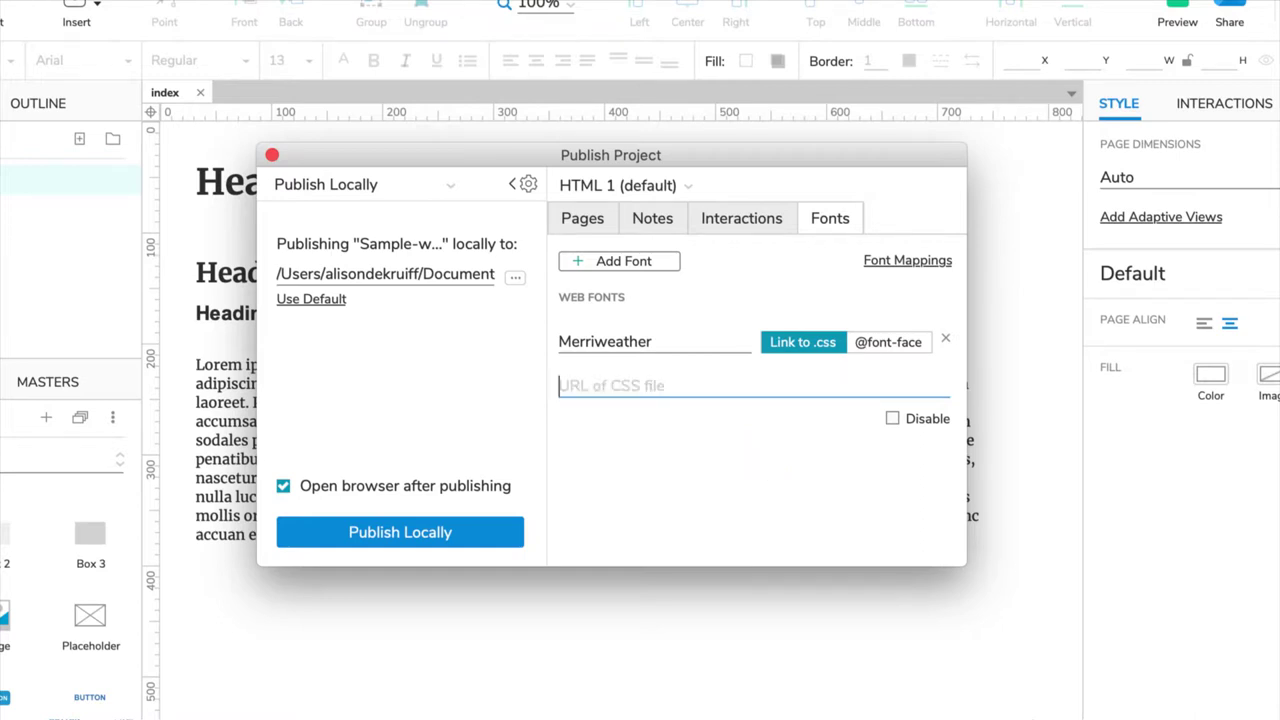
key("super+v")
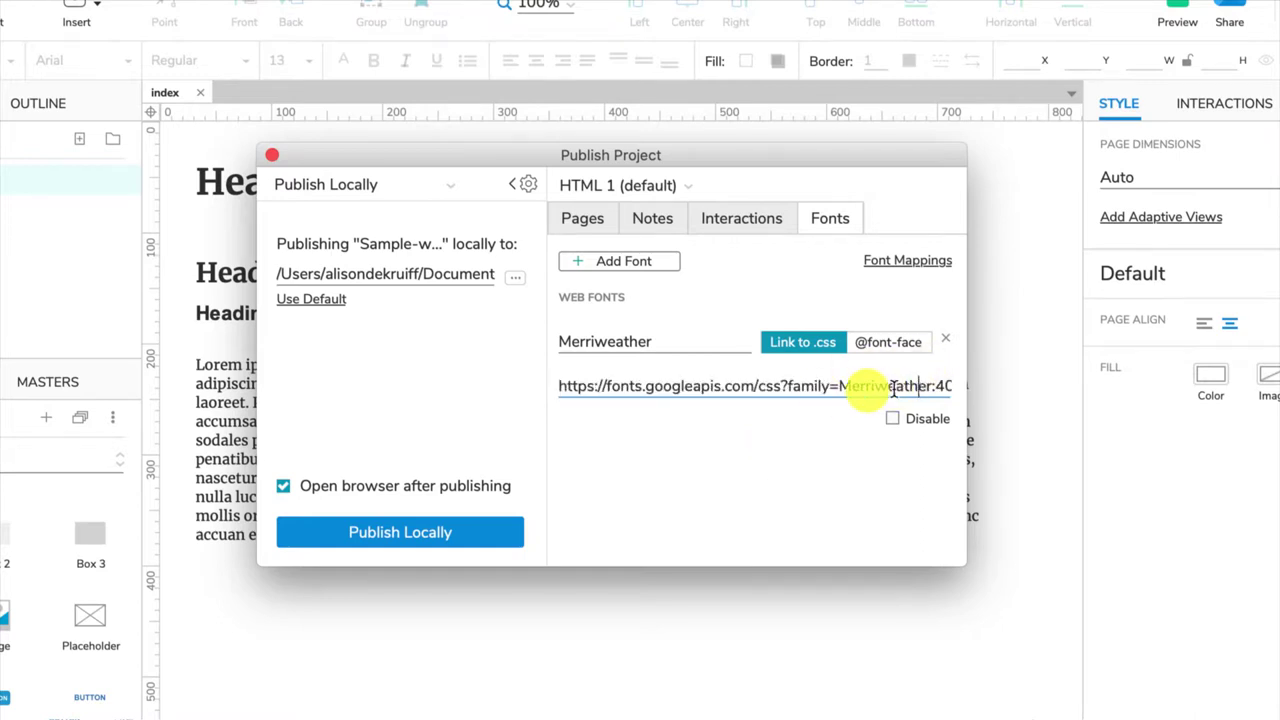
left_click_drag(896, 386, 1008, 400)
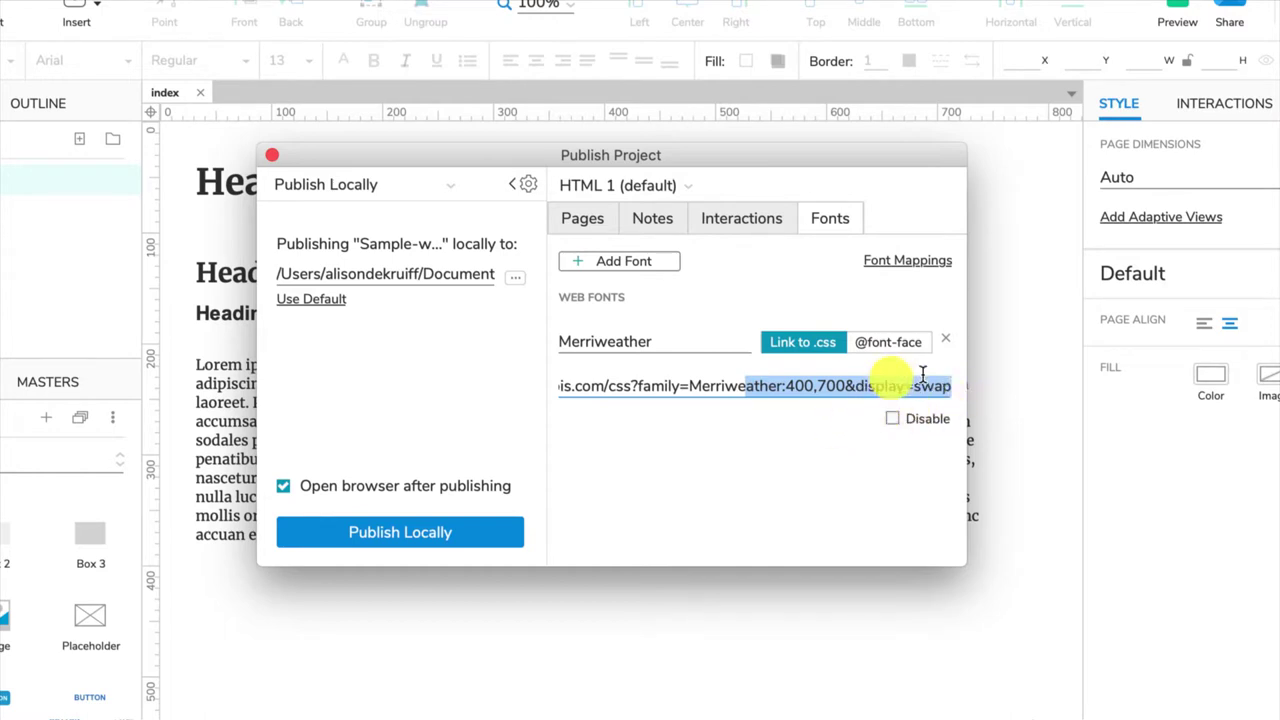
left_click(855, 444)
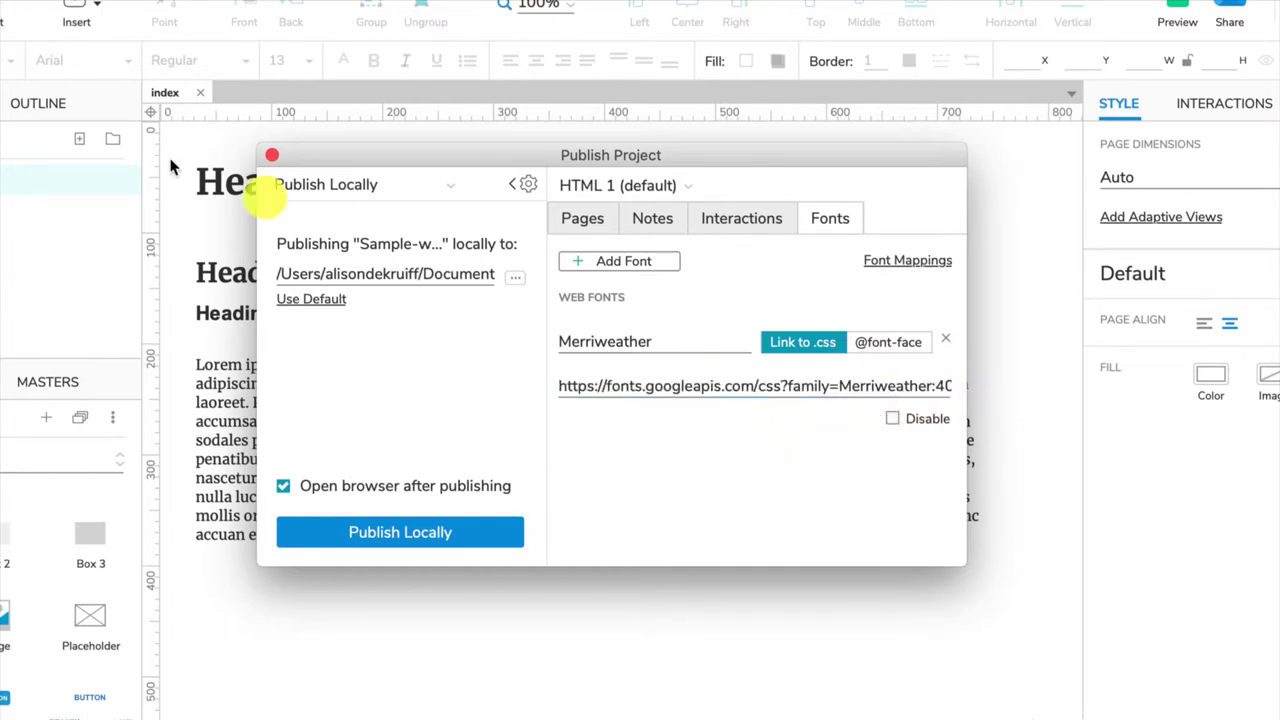
- Close the publish settings, save the project, and preview it in Safari
left_click(271, 157)
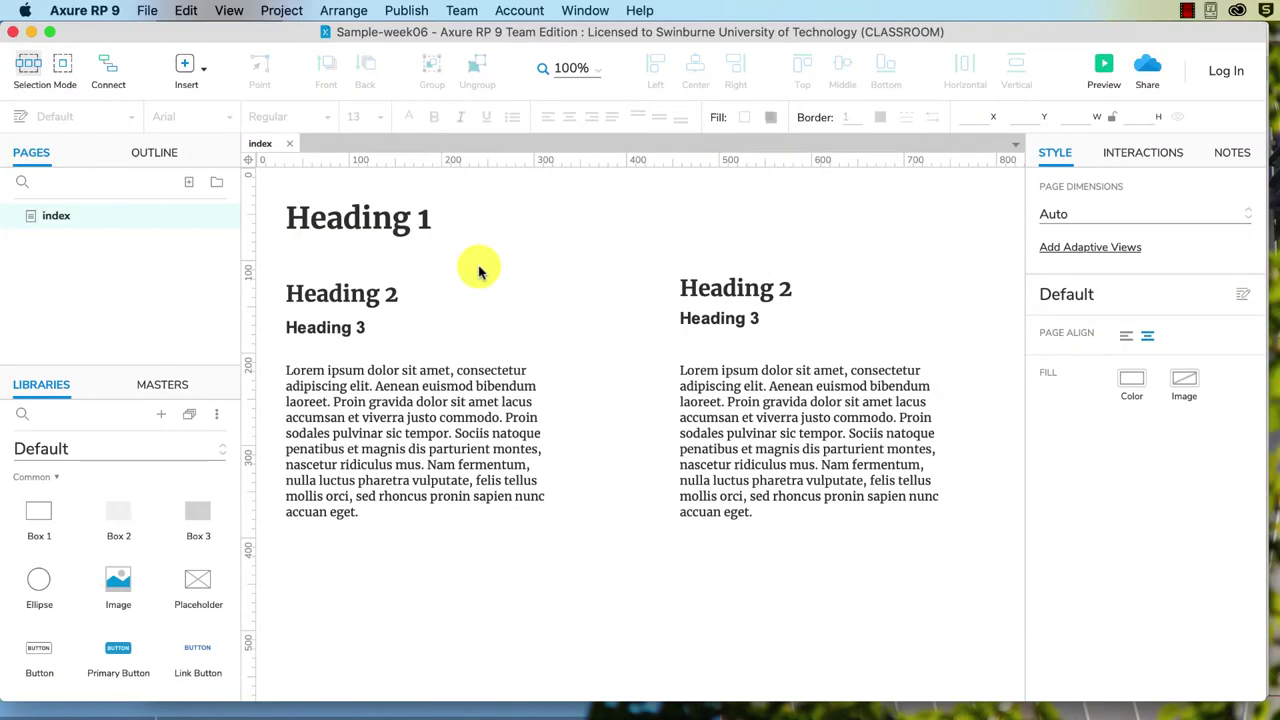
left_click(148, 11)
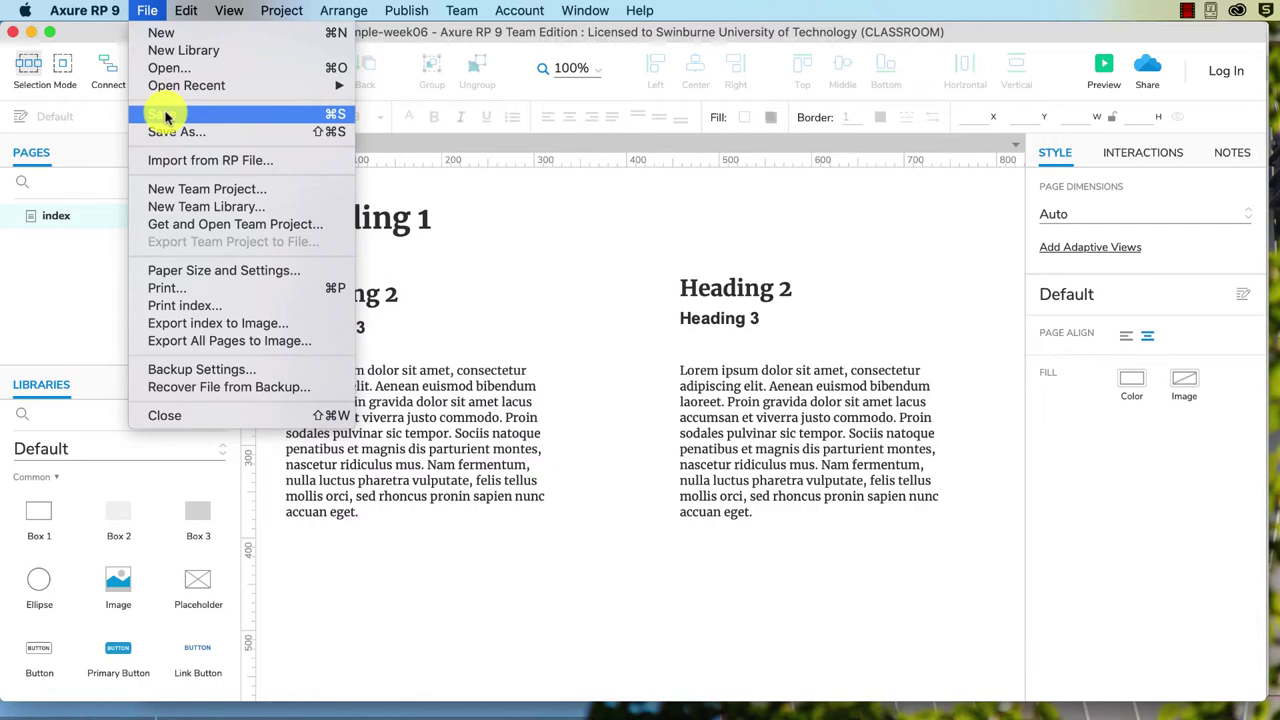
left_click(166, 118)
left_click(1102, 66)
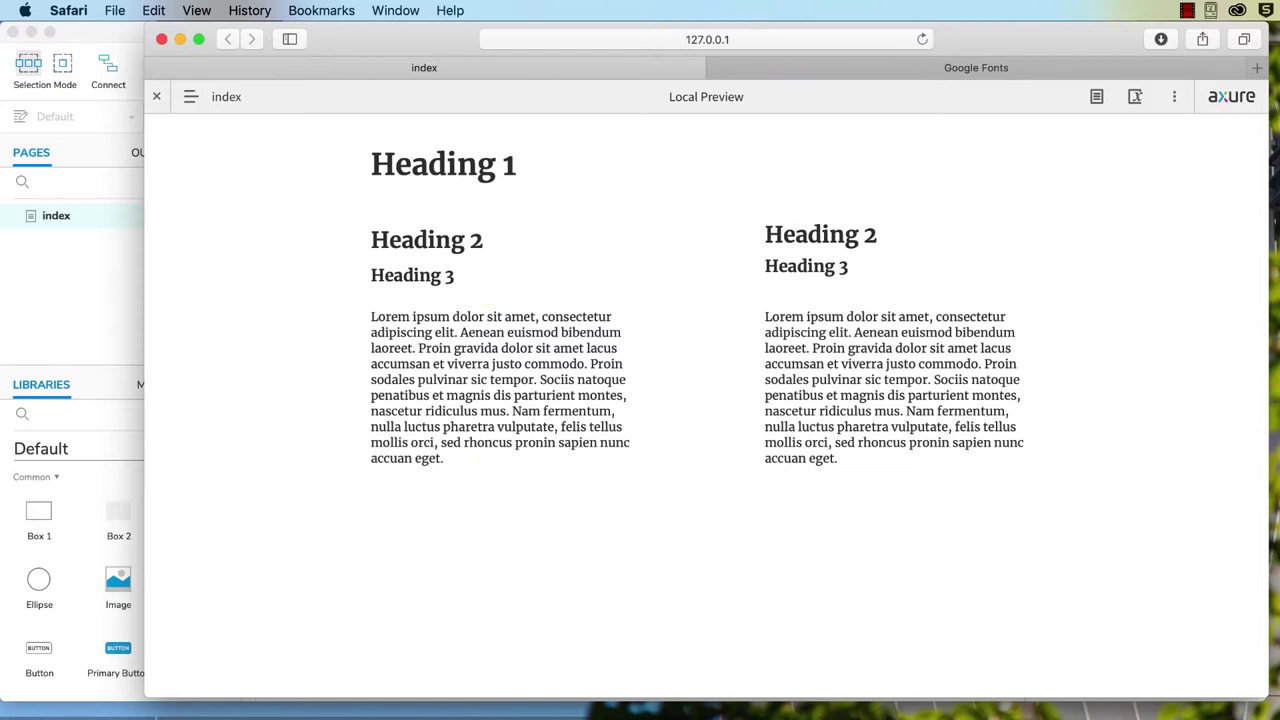
key("super+Tab")
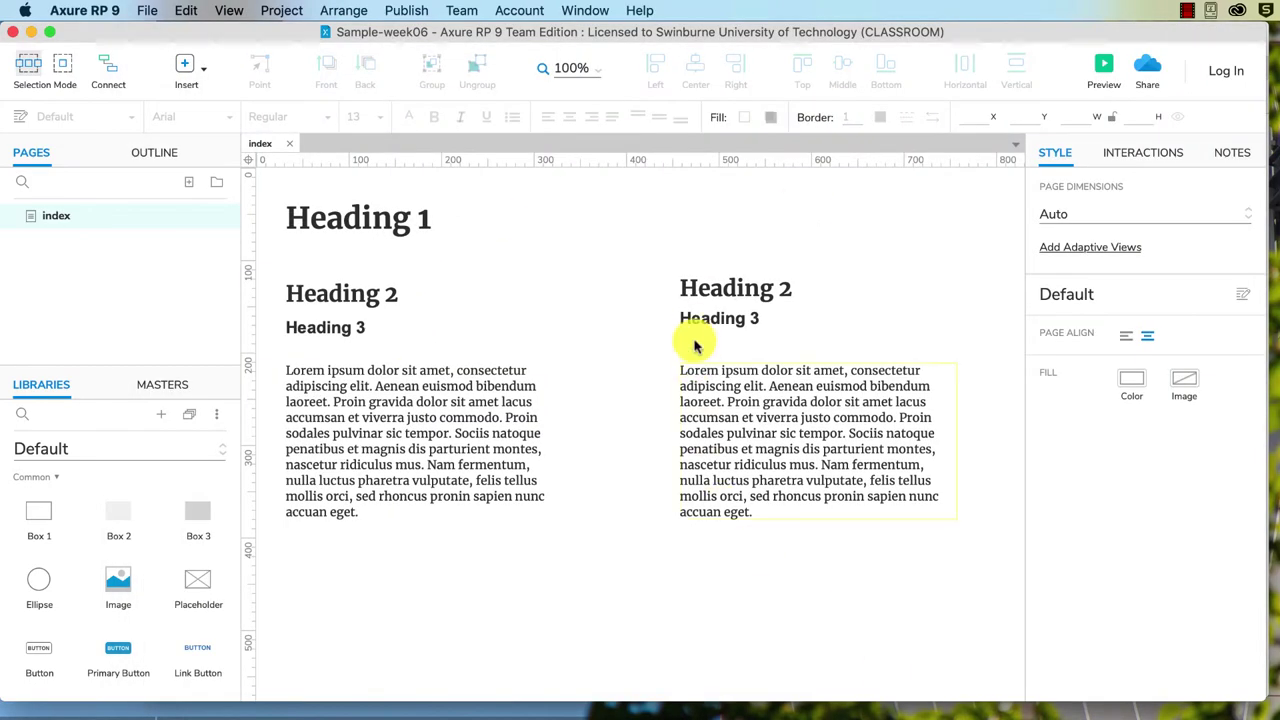
- Open Font Mappings from the publish Fonts tab, showing Merriweather and Arial both mapped to Merriweather
left_click(406, 11)
left_click(430, 96)
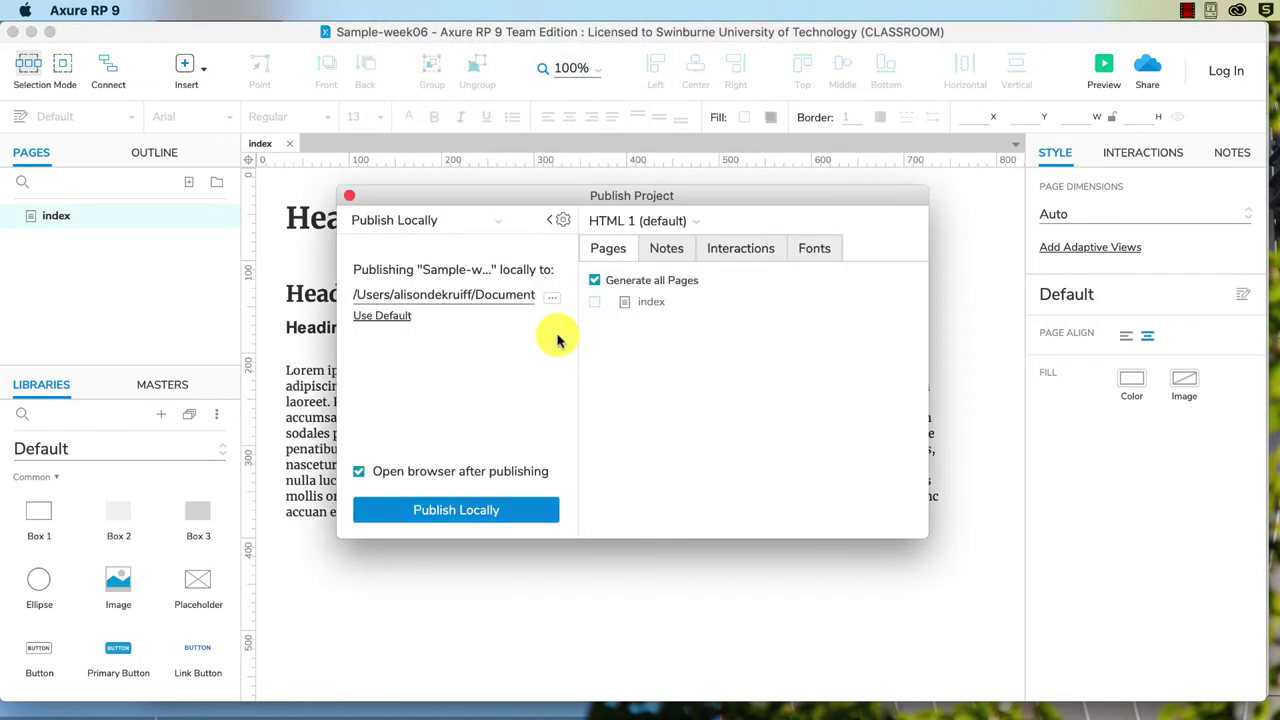
left_click(818, 249)
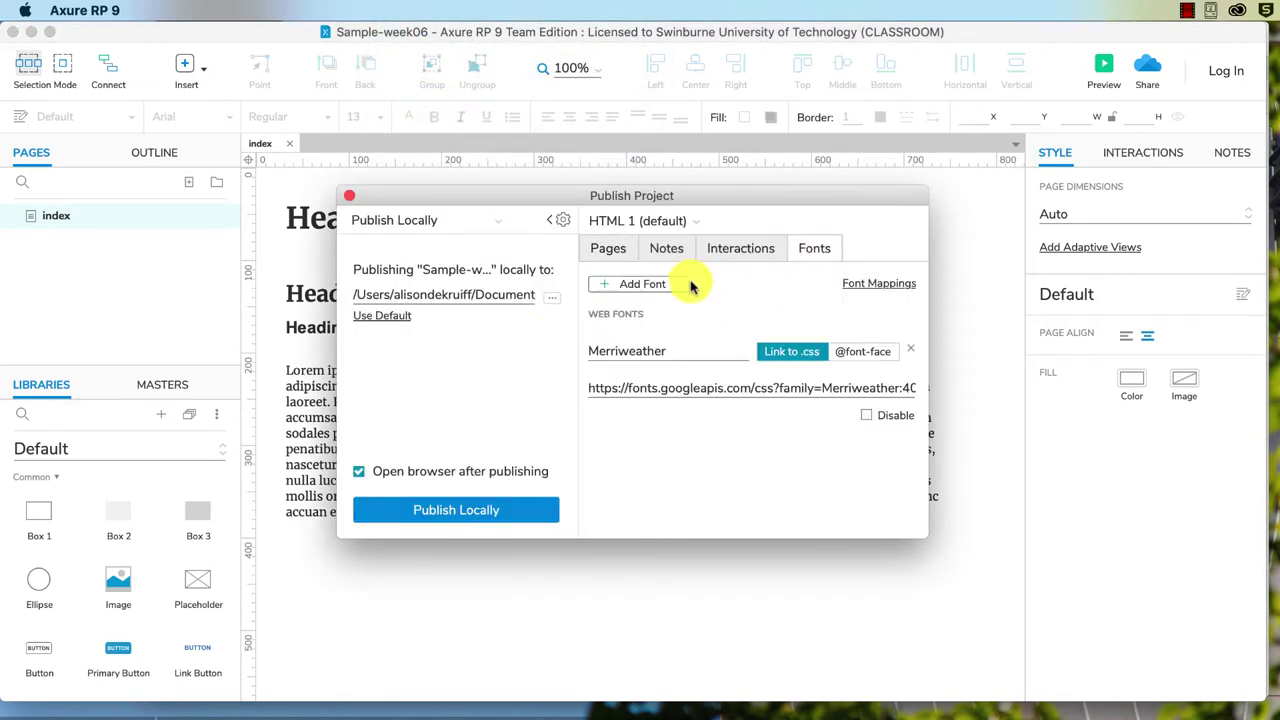
left_click(870, 283)
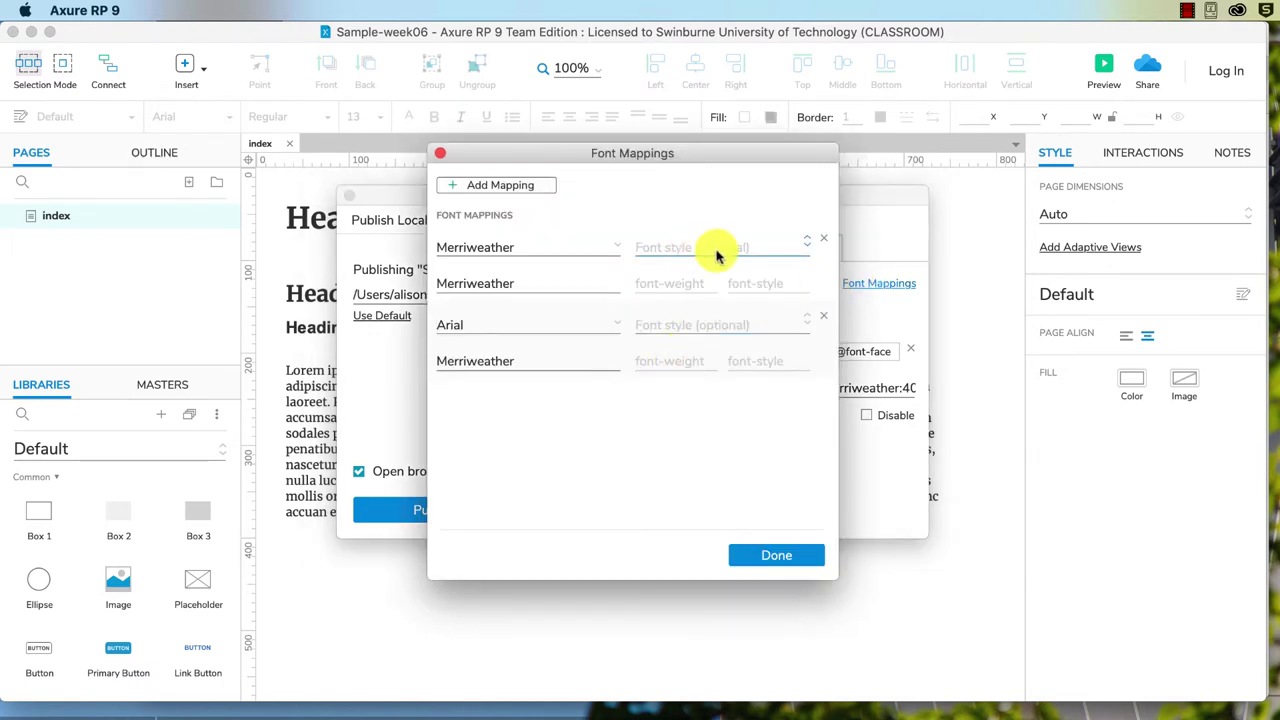
left_click(800, 247)
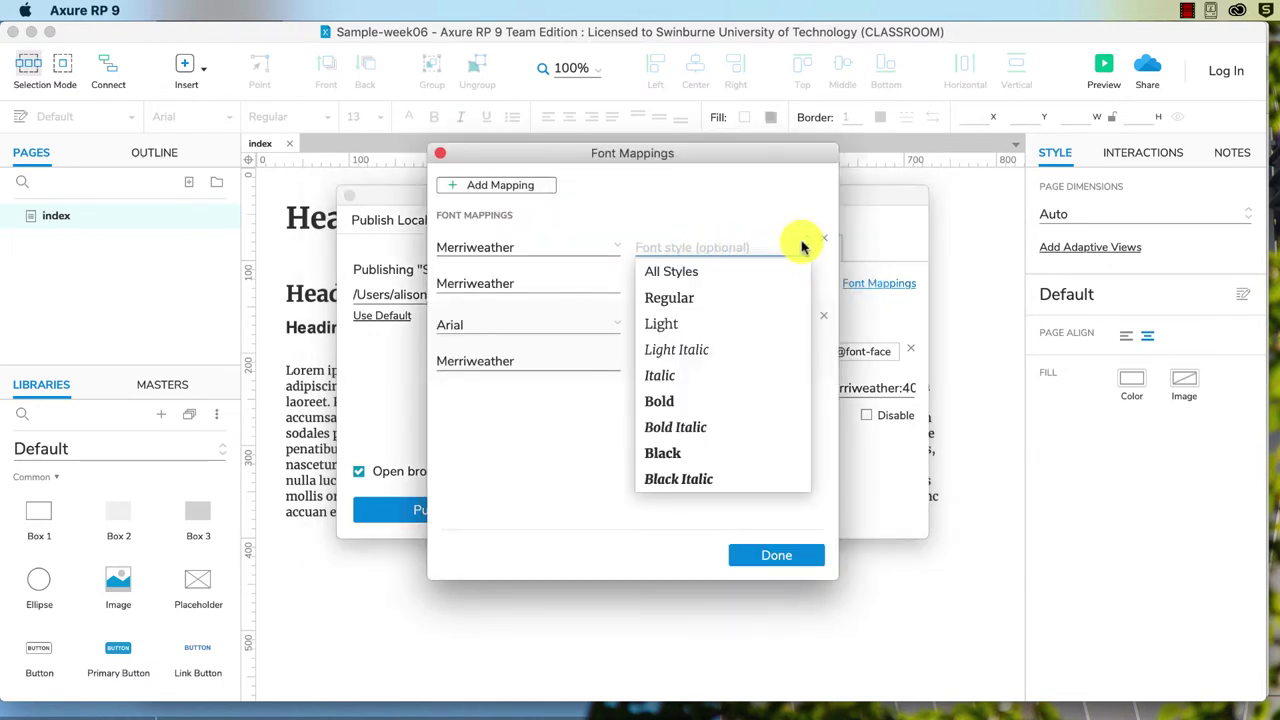
left_click(801, 246)
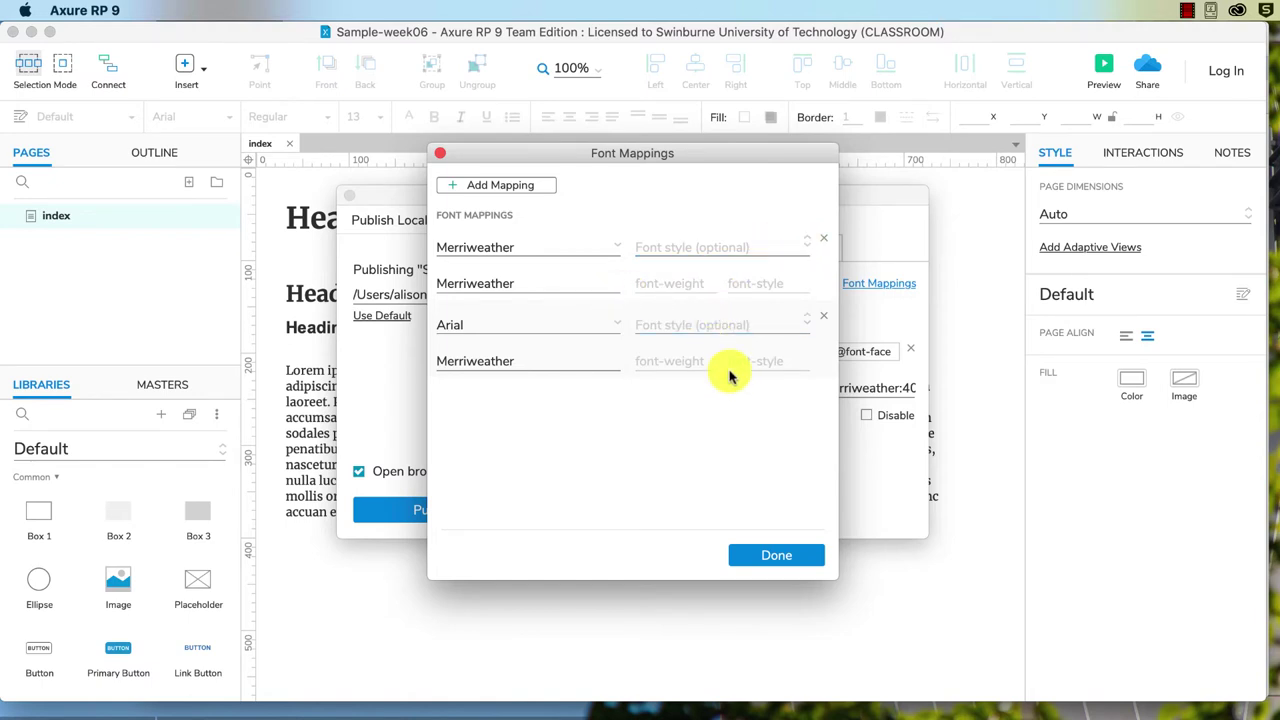